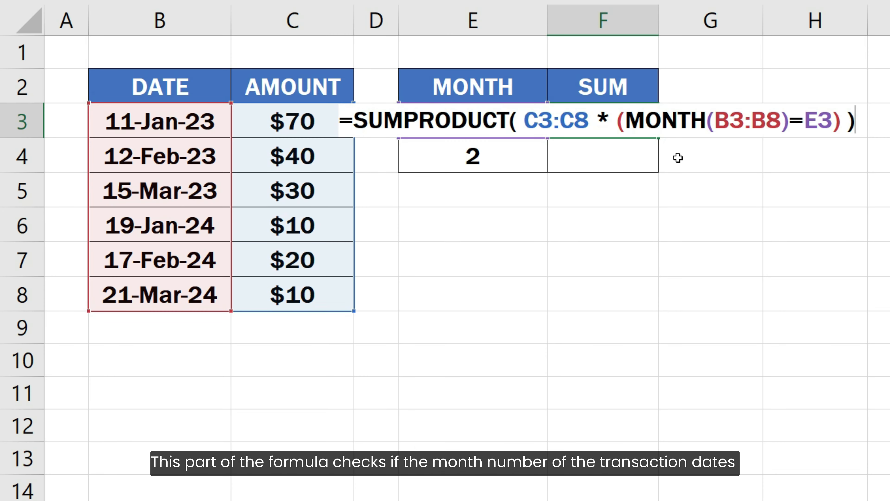
# Preview the evaluated array of MONTH(B3:B8)=E3 inside the SUMPRODUCT formula in F3, and restore the expression.
pyautogui.moveTo(627, 123); pyautogui.dragTo(832, 134)
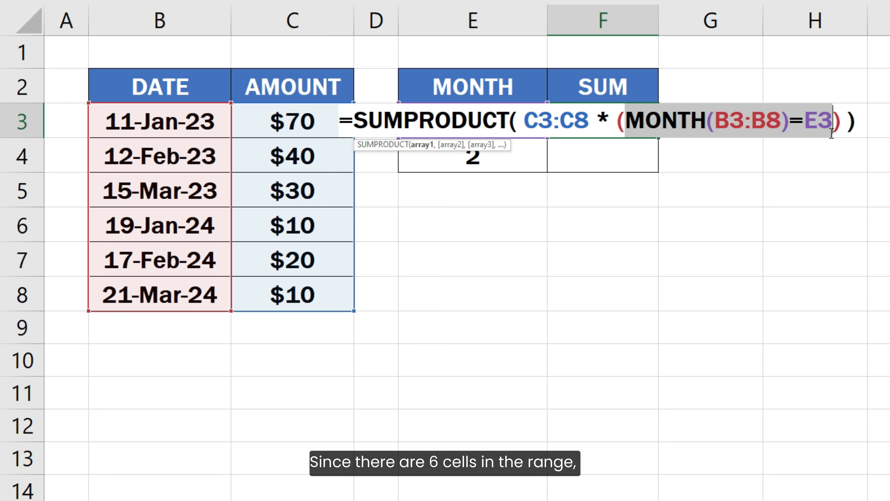
pyautogui.press('F9')
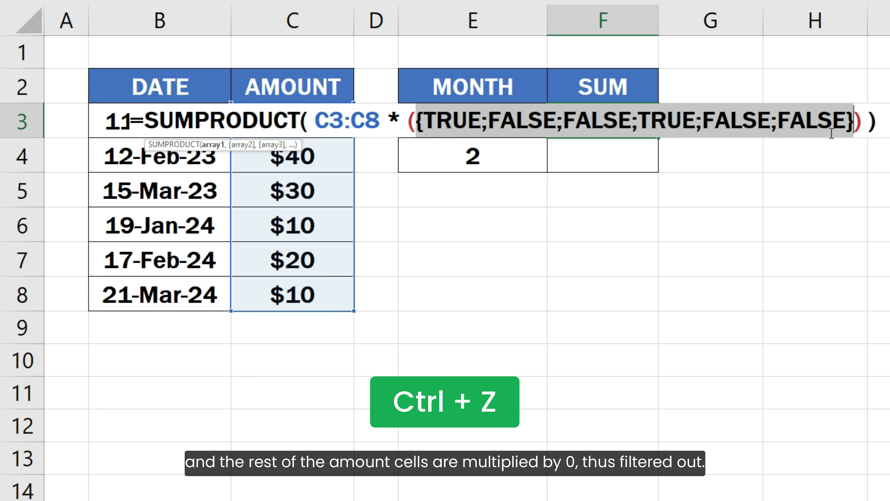
pyautogui.hotkey('ctrl', 'z')
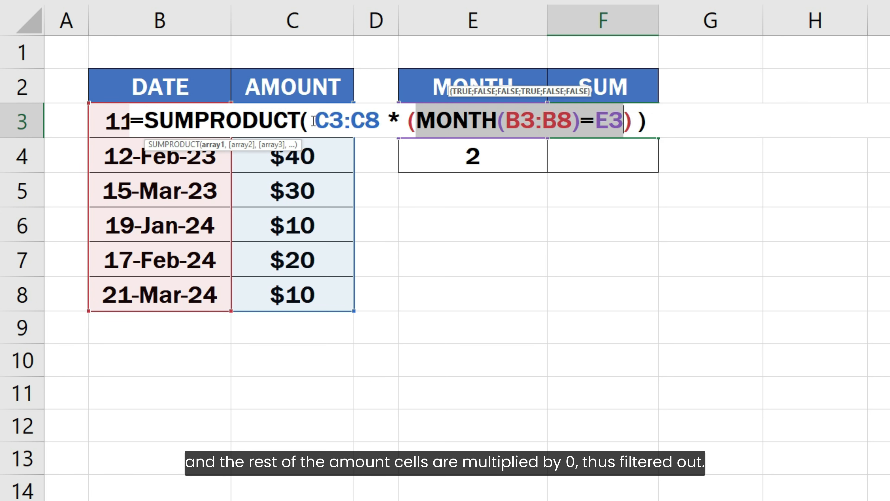
# Preview the evaluated array of C3:C8 * (MONTH(B3:B8)=E3) in F3, restore the expression, and commit the SUMPRODUCT formula.
pyautogui.moveTo(315, 119); pyautogui.dragTo(638, 121)
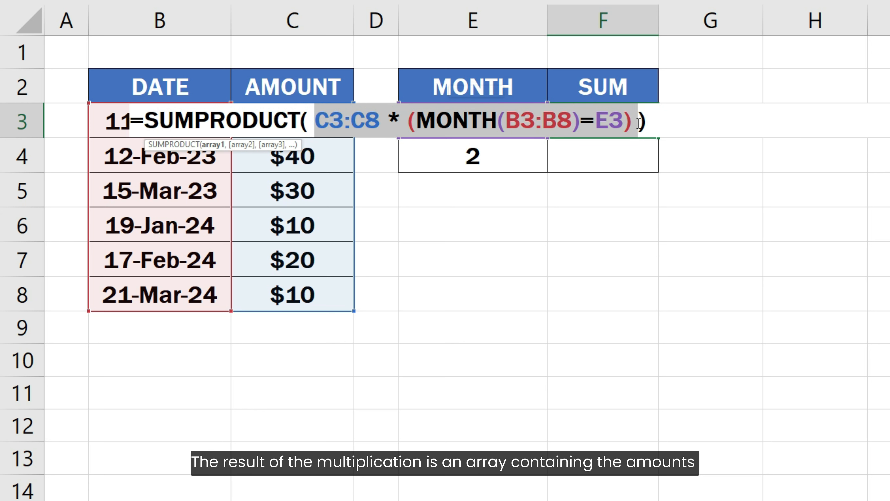
pyautogui.press('F9')
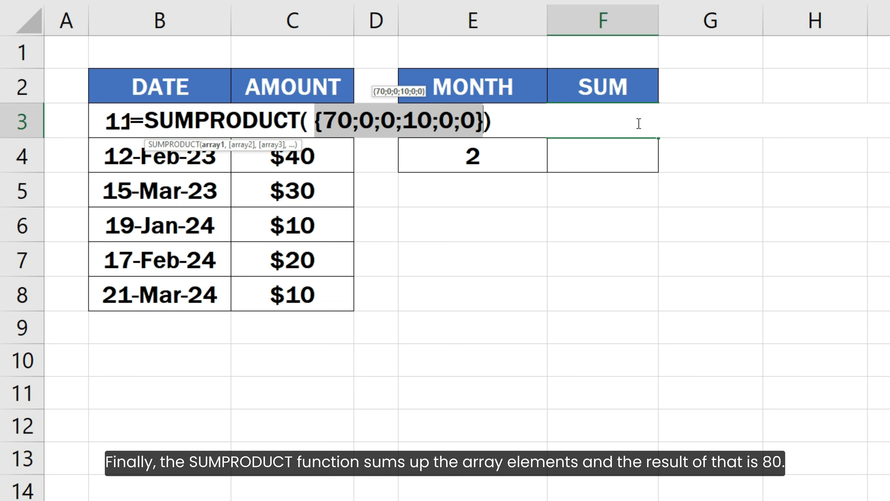
pyautogui.hotkey('ctrl', 'z')
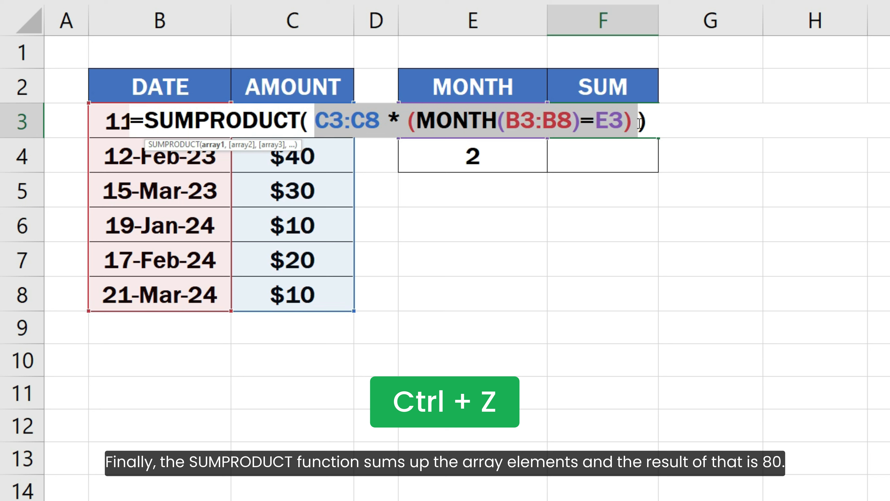
pyautogui.click(649, 122)
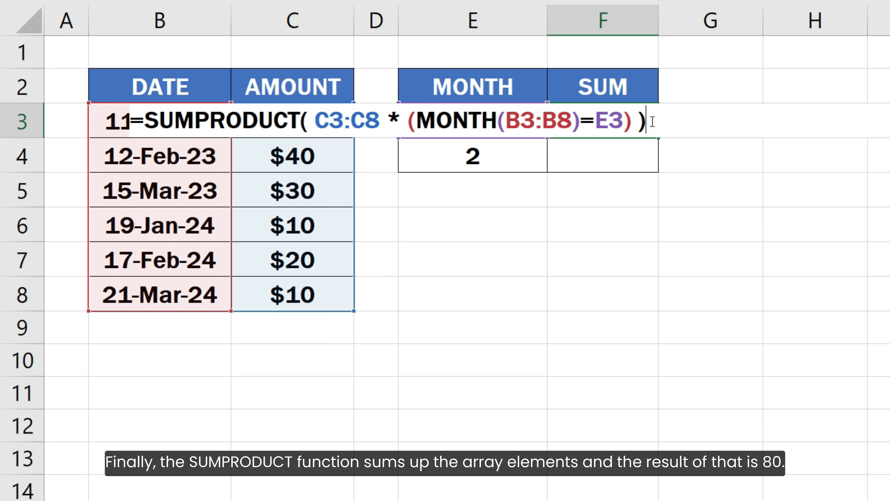
pyautogui.press('Return')
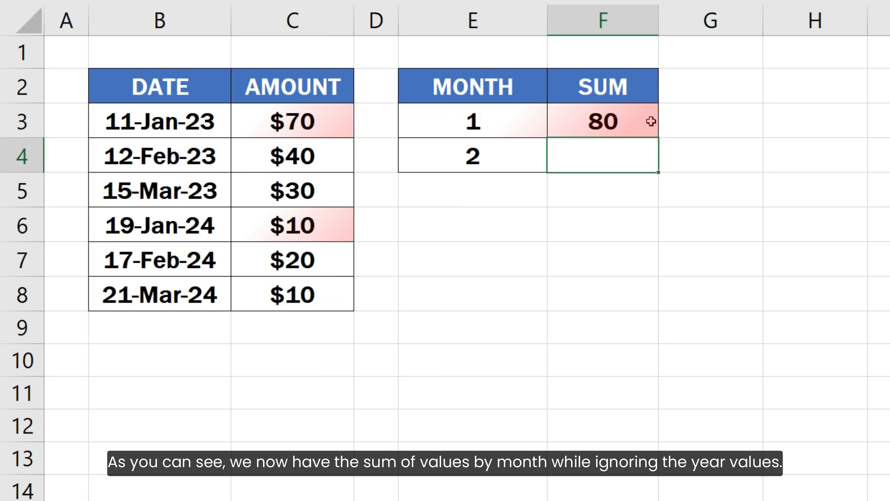
# Make the amount range in the F3 formula absolute as $C$3:$C$8.
pyautogui.press('Up')
pyautogui.press('F2')
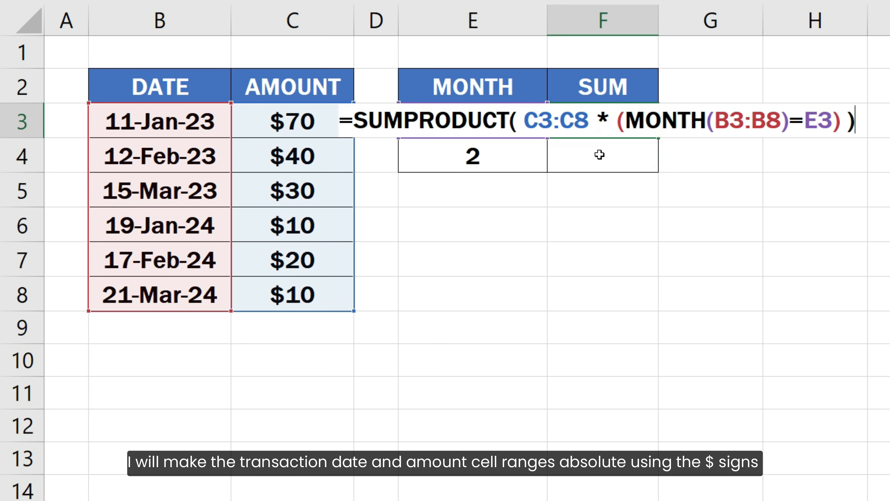
pyautogui.click(526, 121)
pyautogui.write('$')
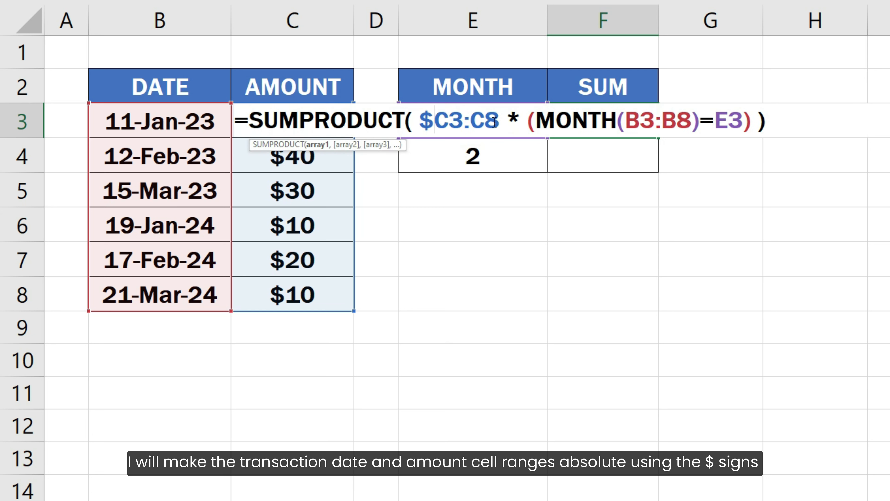
pyautogui.click(452, 122)
pyautogui.write('$')
pyautogui.click(485, 122)
pyautogui.write('$')
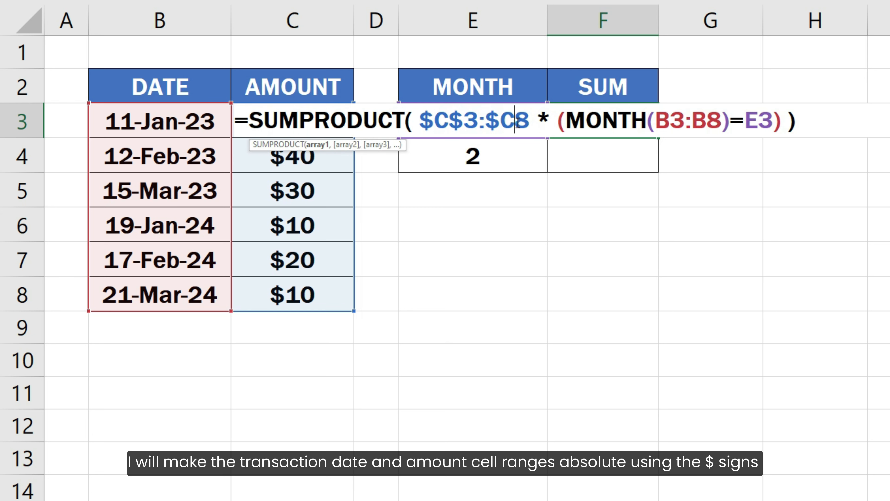
pyautogui.click(516, 122)
pyautogui.write('$')
# Make the date range in the F3 formula absolute as $B$3:$B$8 and commit the formula.
pyautogui.click(670, 122)
pyautogui.write('$')
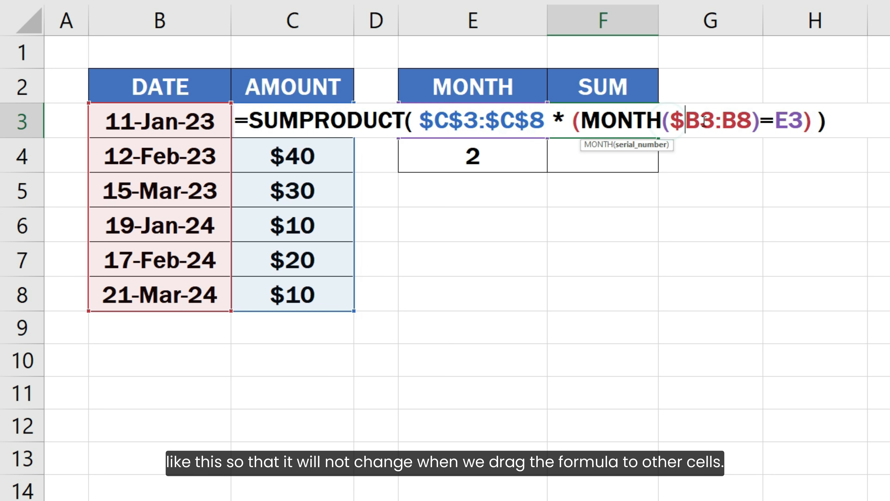
pyautogui.click(700, 122)
pyautogui.write('$')
pyautogui.click(736, 122)
pyautogui.write('$')
pyautogui.click(766, 121)
pyautogui.write('$')
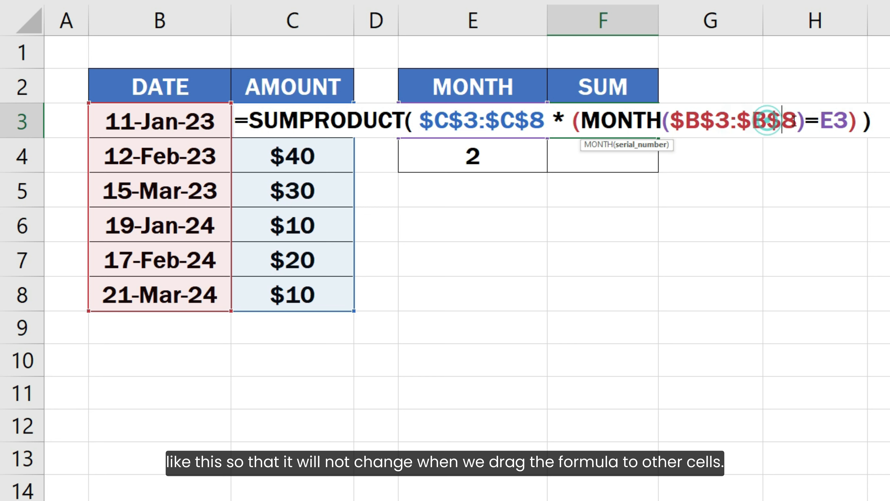
pyautogui.click(881, 121)
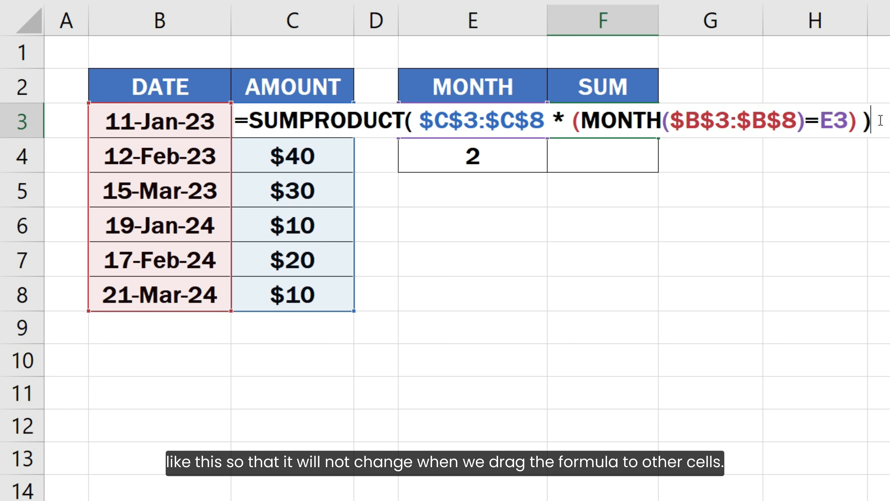
pyautogui.press('Return')
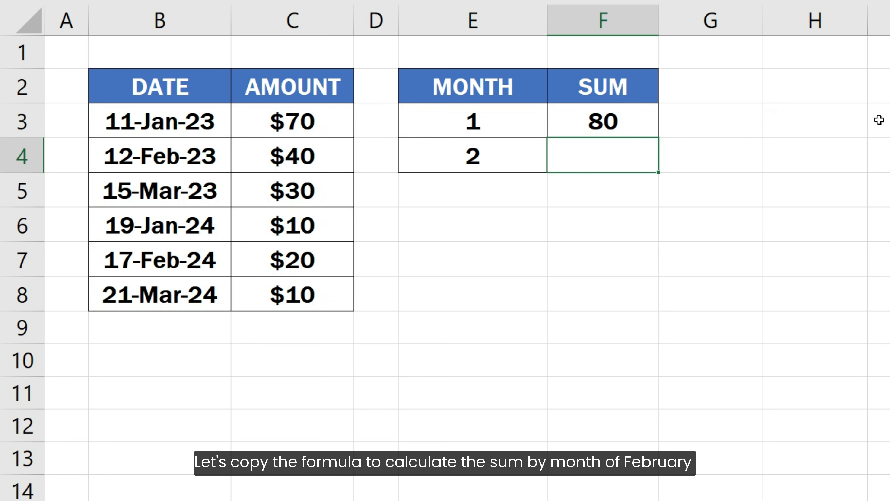
# Copy the SUMPRODUCT formula from F3 down to F4 to sum the amounts for month 2.
pyautogui.click(653, 122)
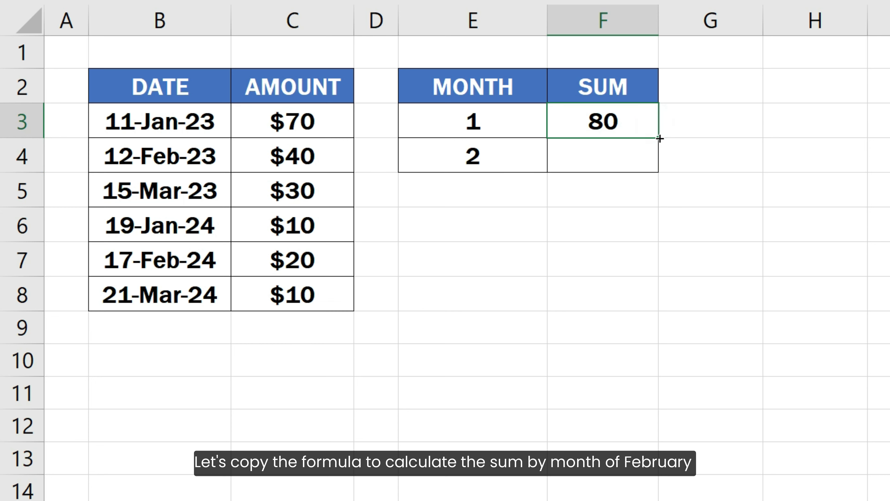
pyautogui.moveTo(659, 137); pyautogui.dragTo(663, 173)
pyautogui.click(673, 162)
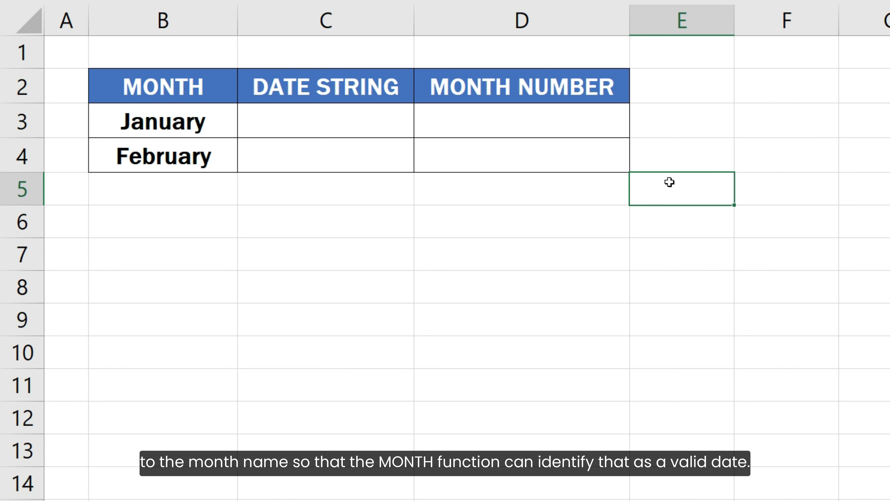
# Build the date string in C3 with =B3 & 1 and fill the formula down to C4.
pyautogui.click(409, 121)
pyautogui.write('=')
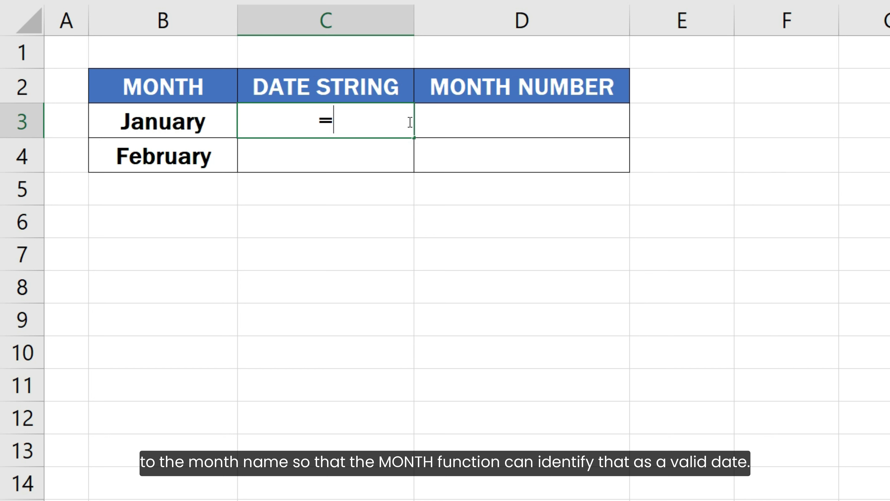
pyautogui.click(173, 121)
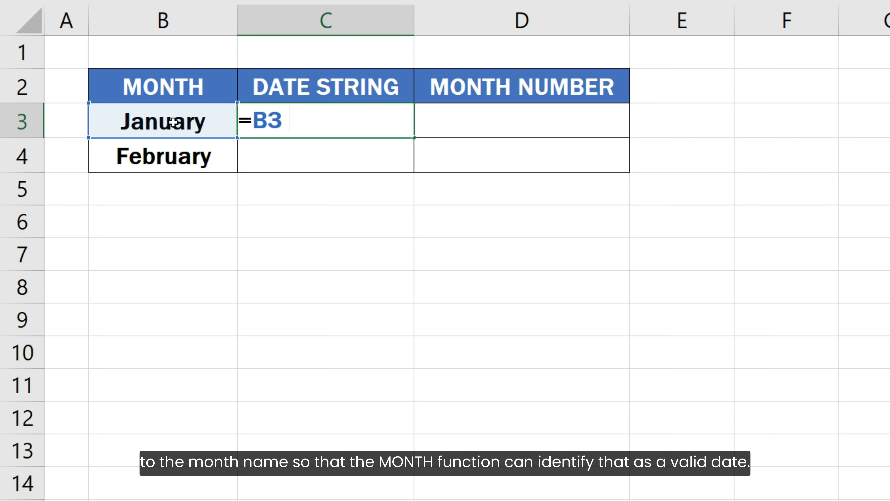
pyautogui.write('& 1')
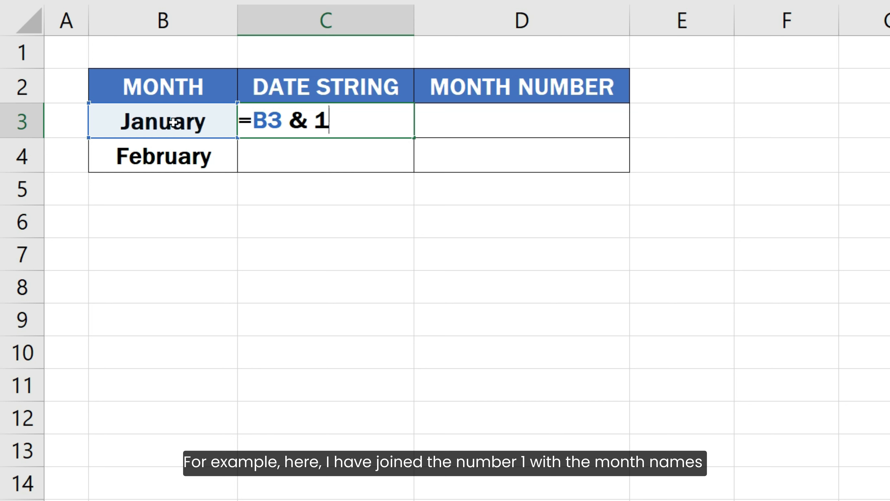
pyautogui.press('Return')
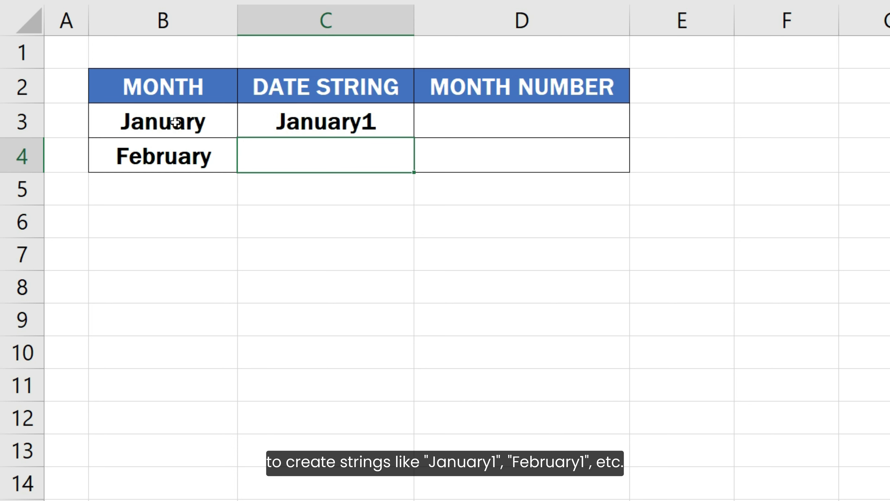
pyautogui.click(332, 125)
pyautogui.moveTo(414, 137); pyautogui.dragTo(400, 167)
# Extract the month number in D3 with =MONTH(C3) and fill the formula down to D4.
pyautogui.click(502, 119)
pyautogui.write('=MONTH(')
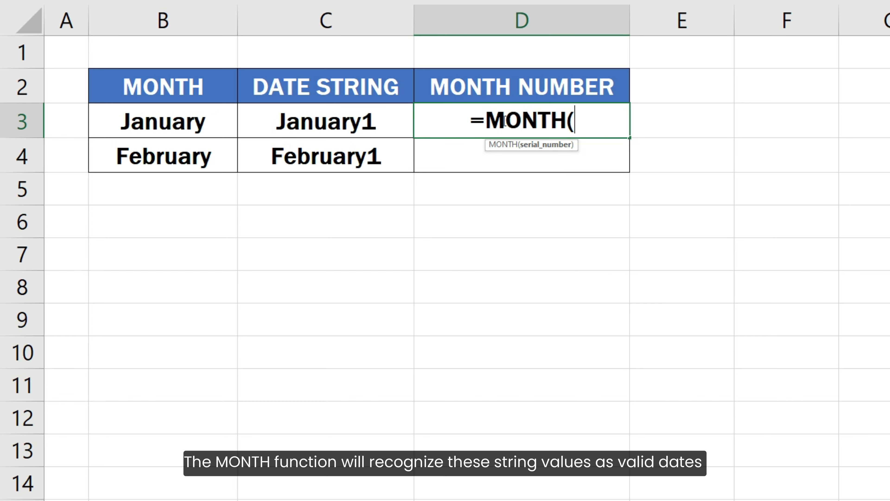
pyautogui.click(393, 122)
pyautogui.write(')')
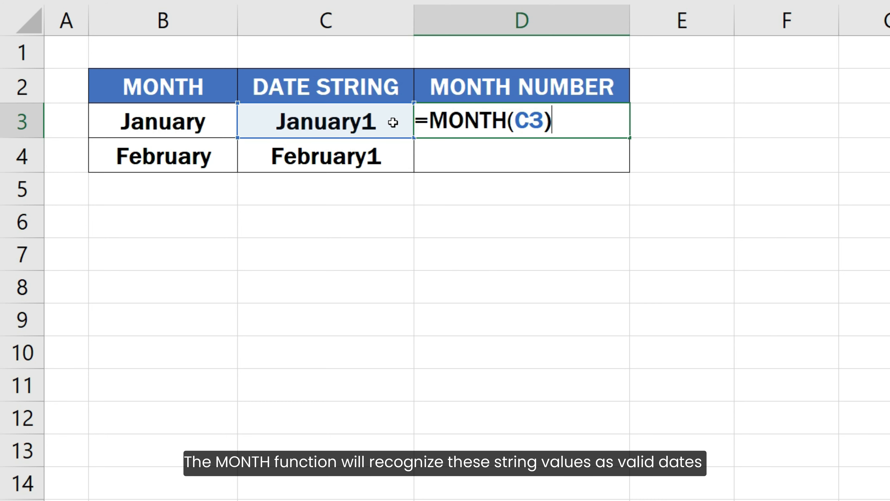
pyautogui.press('Return')
pyautogui.click(547, 124)
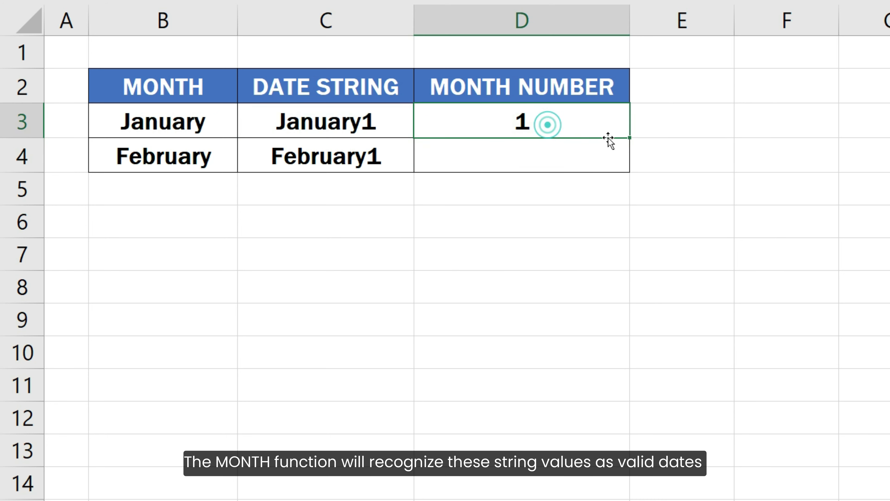
pyautogui.doubleClick(630, 138)
pyautogui.click(650, 159)
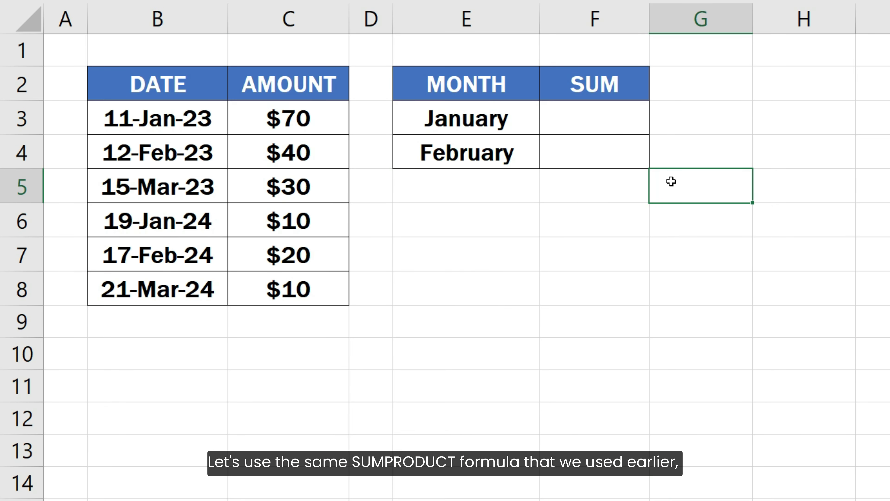
# On the sheet with full month names, enter =SUMPRODUCT(C3:C8 * (MONTH(B3:B8) = MONTH(E3 & 1))) in F3.
pyautogui.click(621, 131)
pyautogui.write('=SUMPRODUCT(')
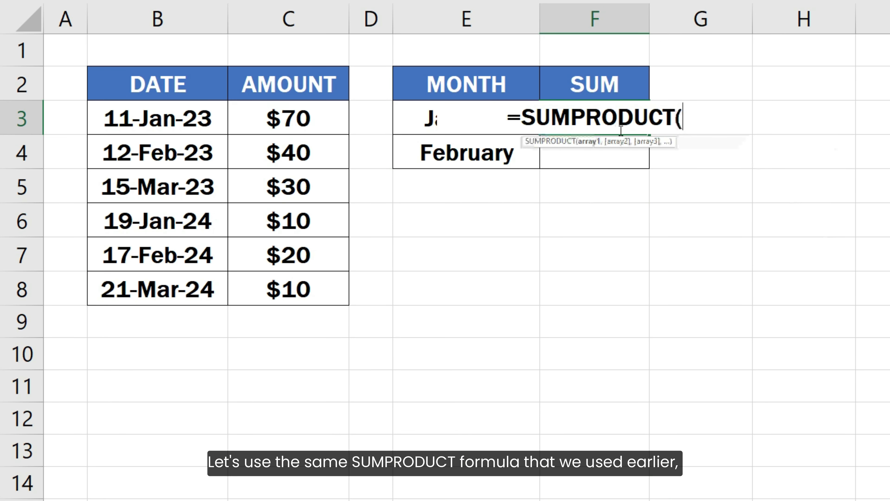
pyautogui.moveTo(332, 117); pyautogui.dragTo(306, 284)
pyautogui.write('* (MONTH(')
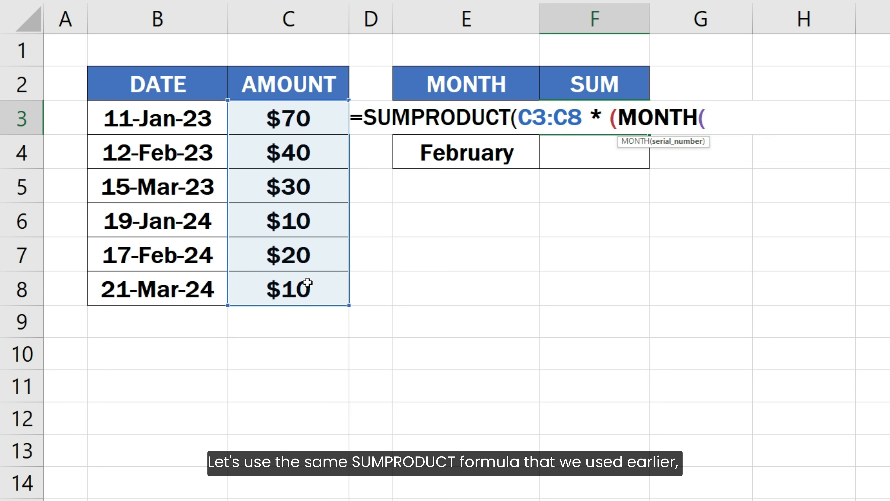
pyautogui.moveTo(158, 117); pyautogui.dragTo(173, 290)
pyautogui.write(') = ')
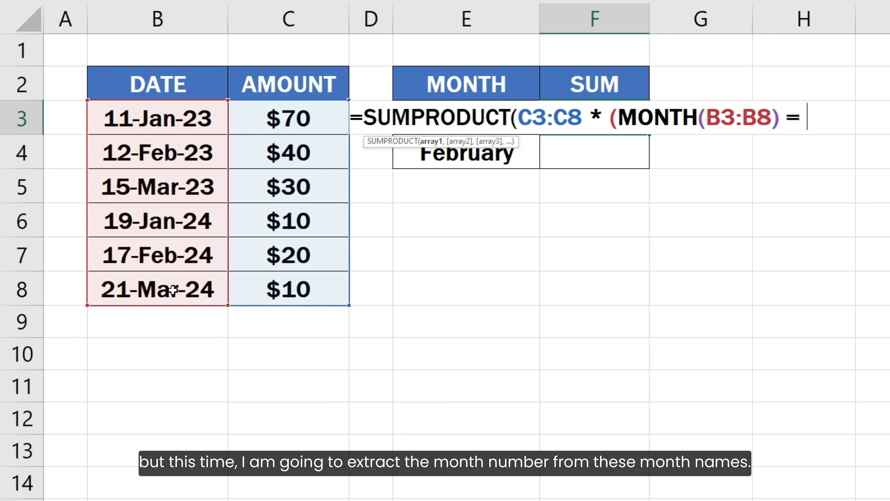
pyautogui.write('MONTH(E3 & 1)))')
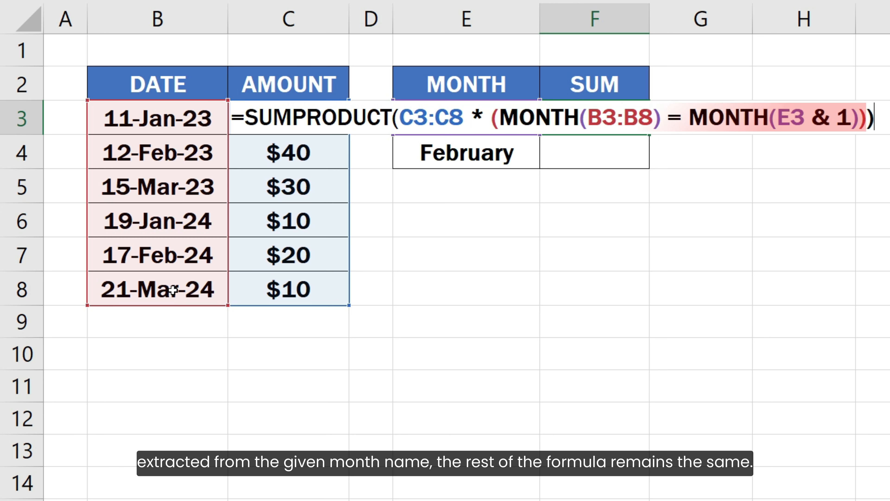
pyautogui.press('Return')
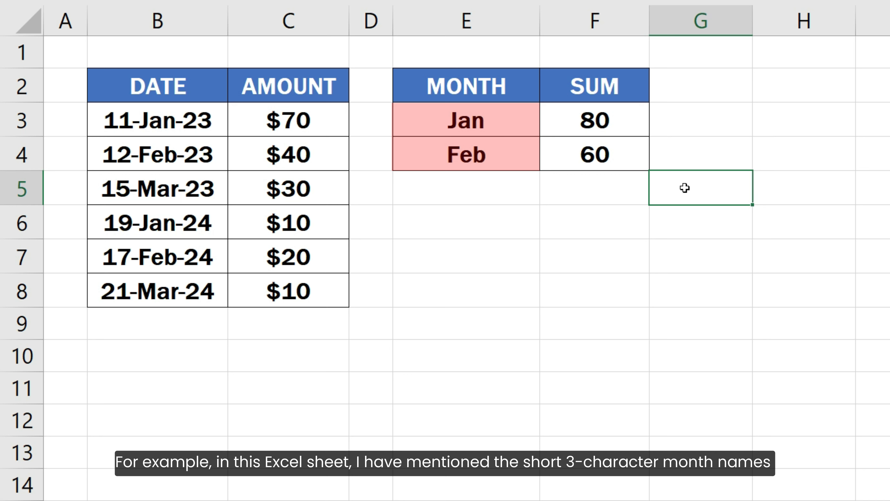
# Inspect the SUM formulas in F3 and F4 beside the short month names Jan and Feb.
pyautogui.doubleClick(631, 132)
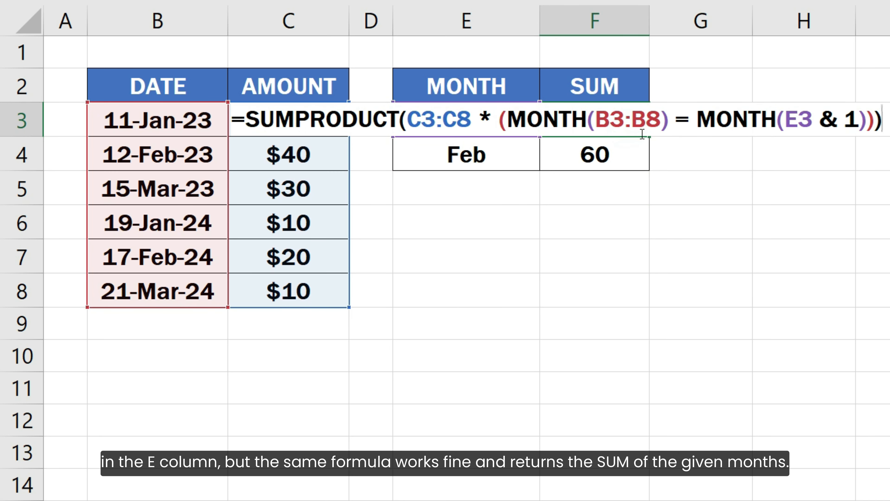
pyautogui.press('Escape')
pyautogui.click(638, 161)
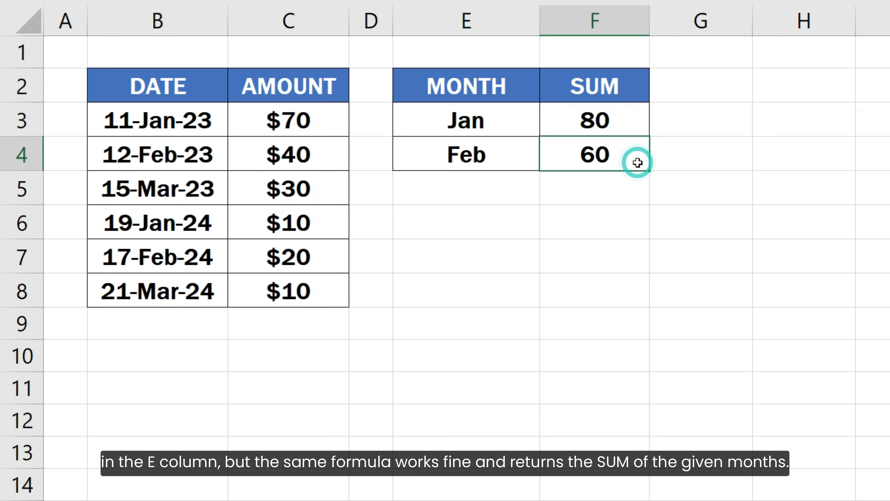
pyautogui.doubleClick(639, 163)
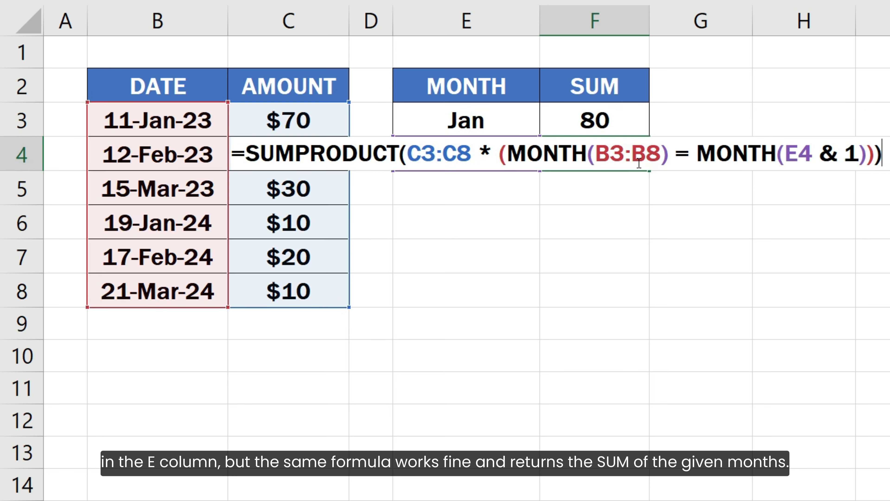
pyautogui.press('Return')
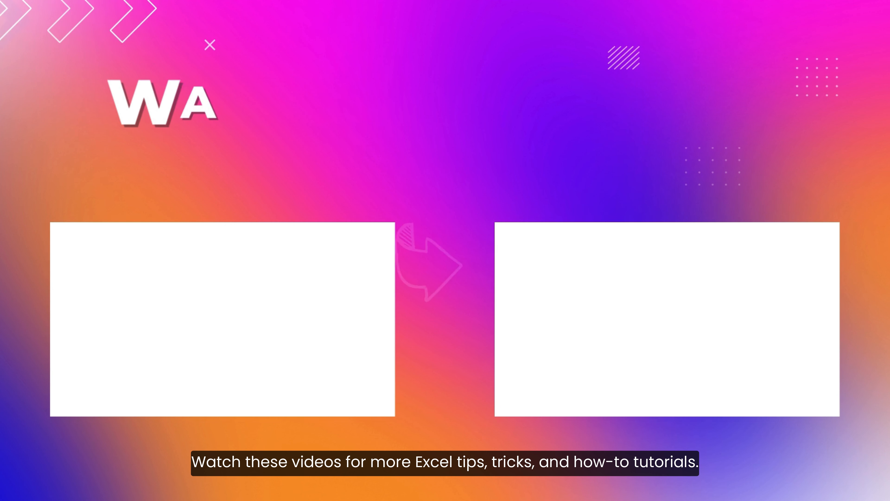